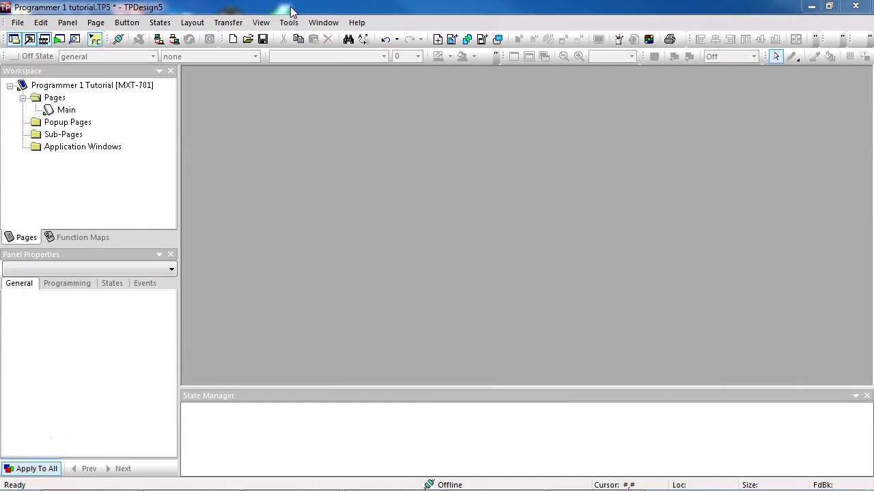
Step: Open the Main page and expand its Off state properties, checking its programming properties on the way
double_click(67, 110)
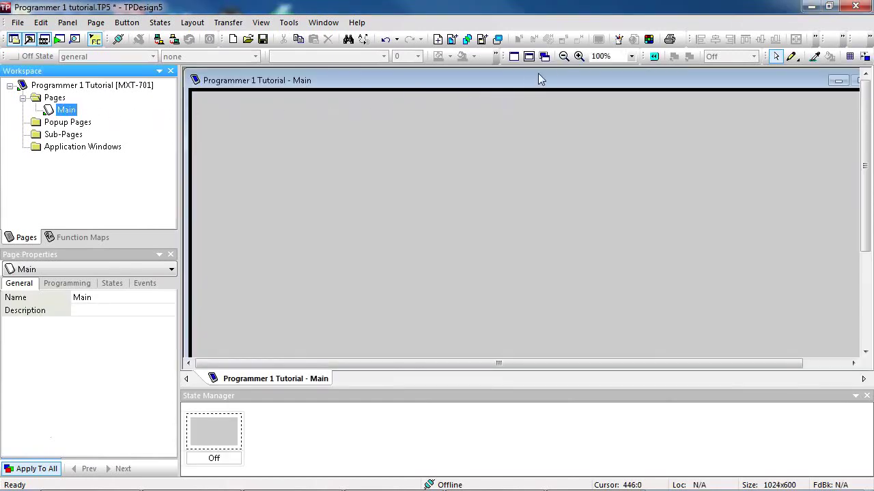
left_click(563, 57)
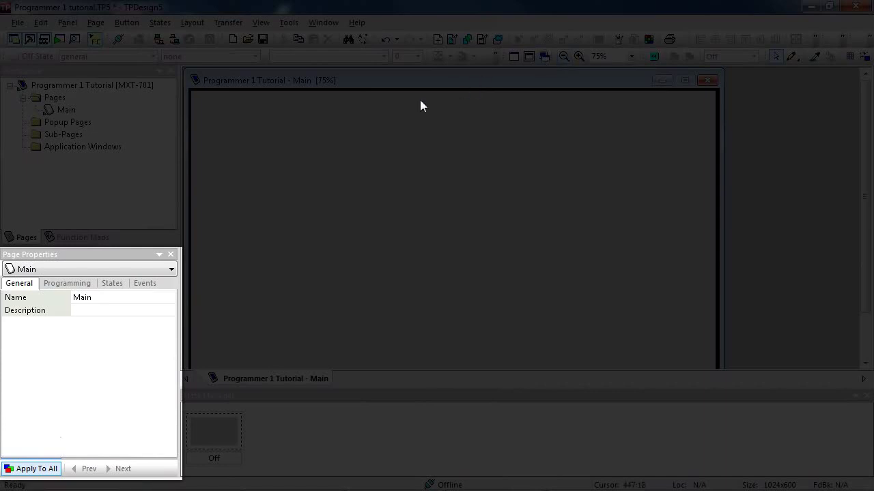
left_click(66, 283)
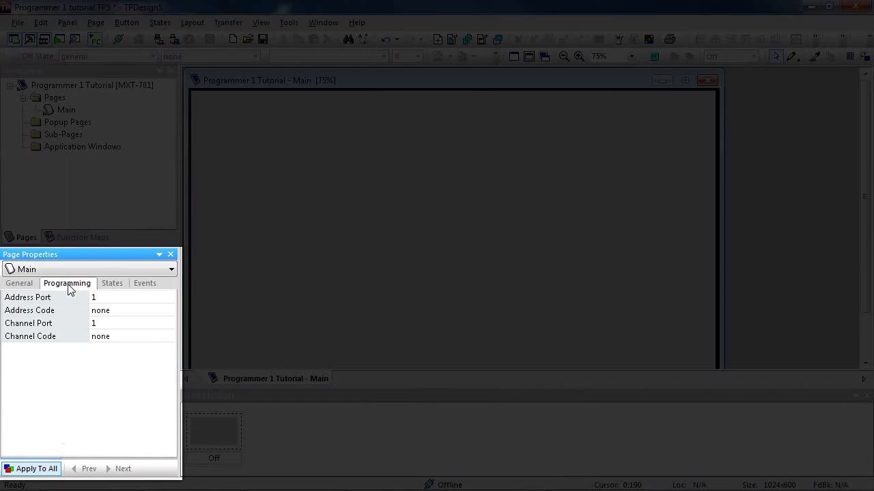
left_click(112, 285)
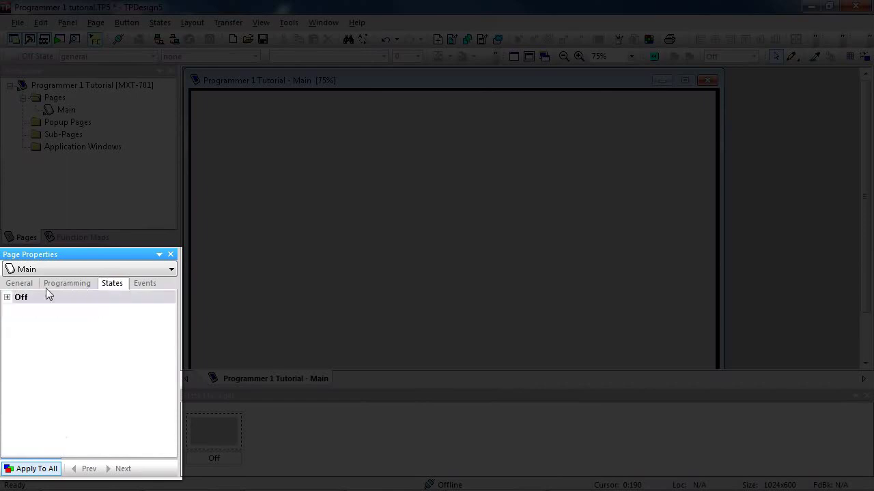
left_click(8, 297)
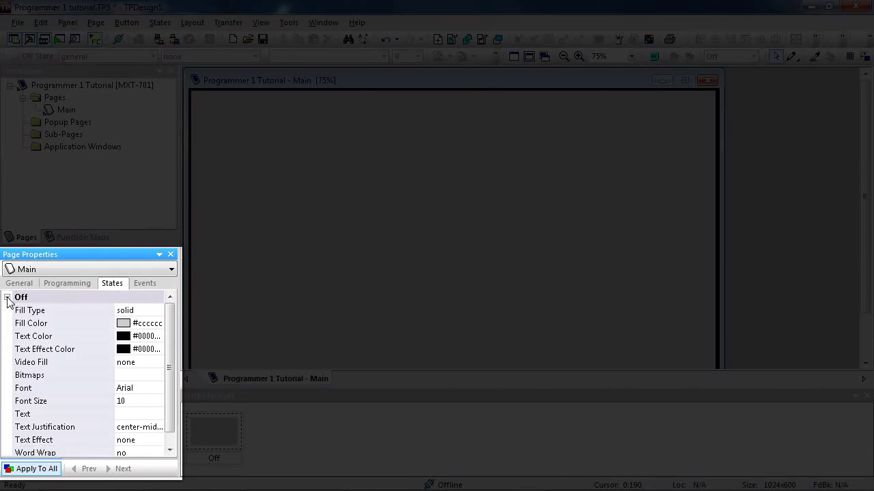
left_click_drag(113, 329, 86, 330)
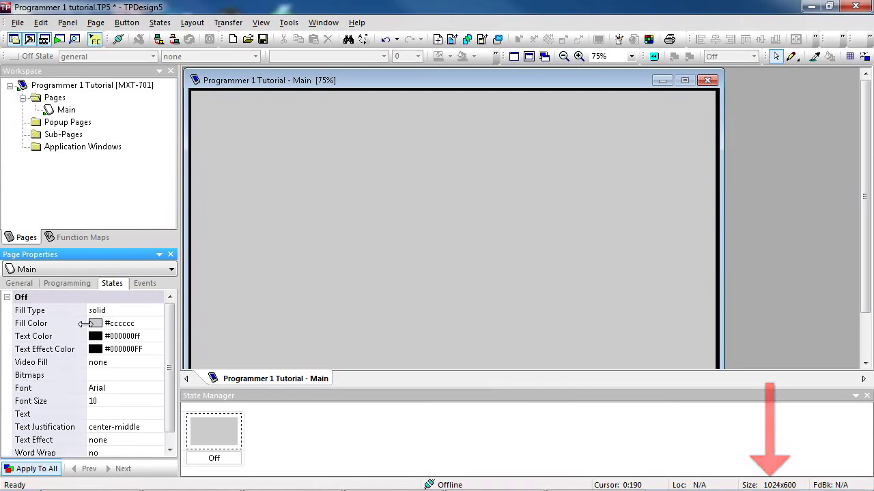
Step: Check the panel type and screen size in the project's panel setup information, leaving the settings as they are
left_click(20, 23)
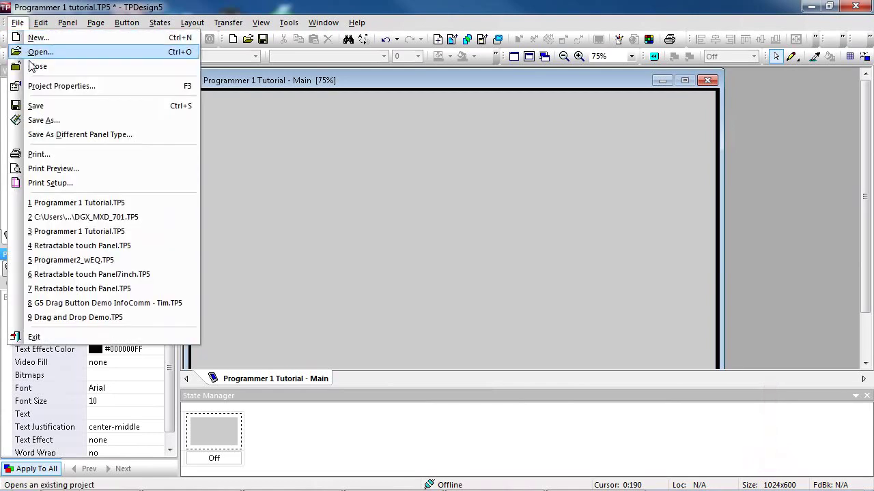
left_click(51, 86)
left_click(348, 65)
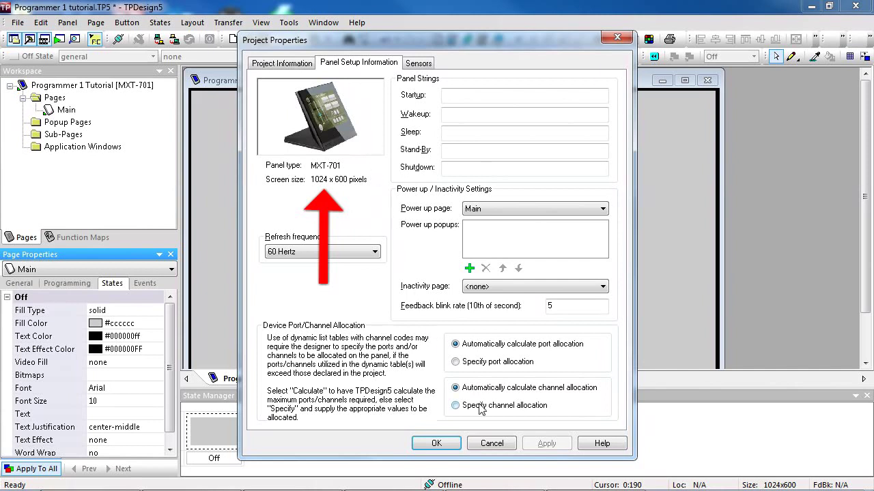
left_click(491, 445)
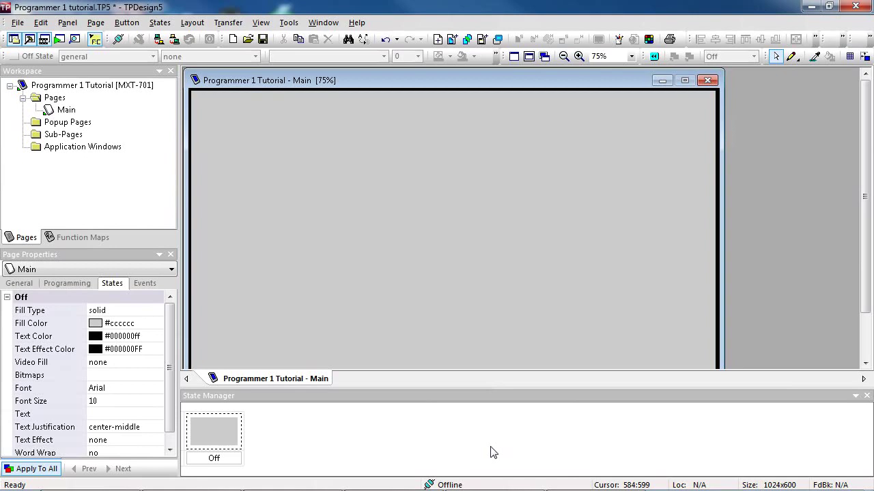
Step: Import CoA Background Template.png from the Desktop into the project's image resources
left_click(67, 24)
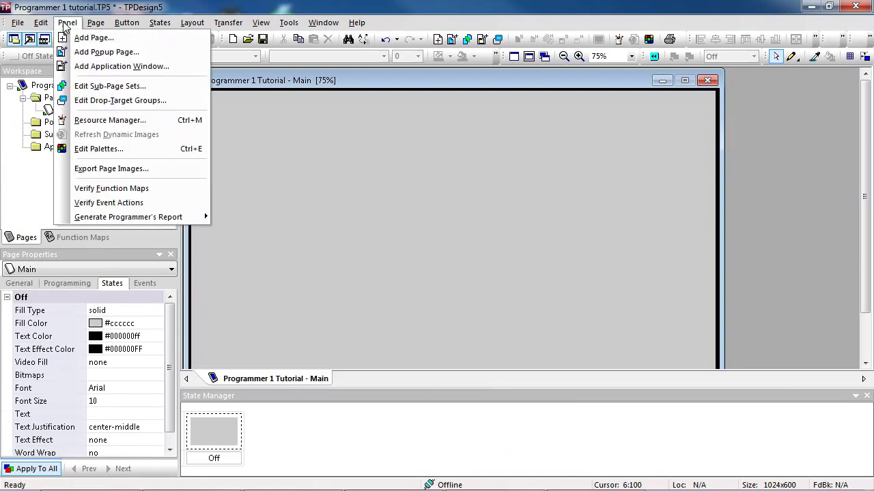
left_click(70, 120)
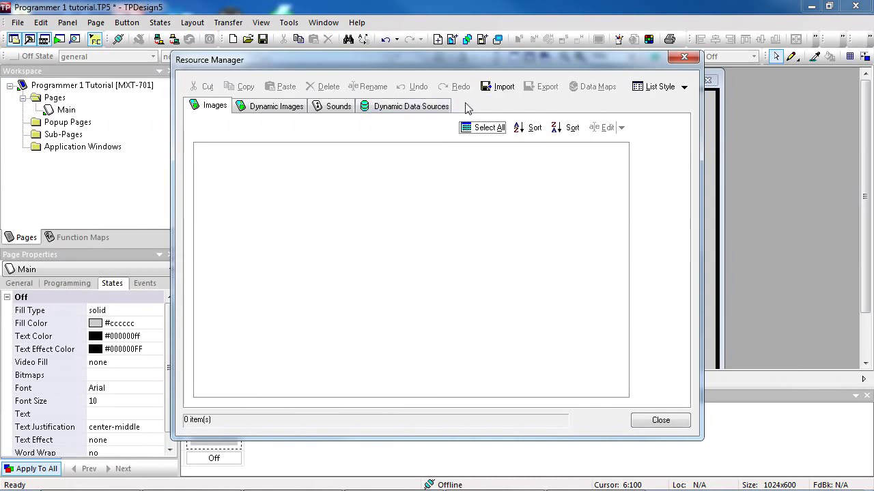
left_click(499, 89)
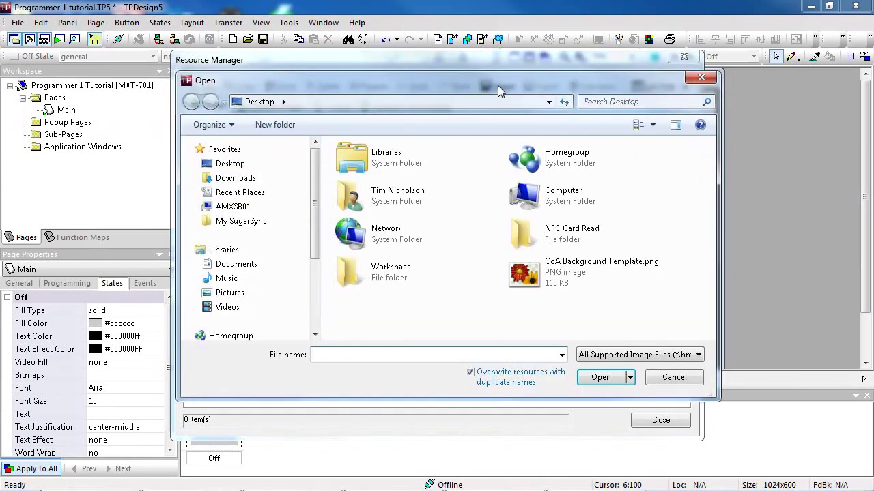
left_click(561, 273)
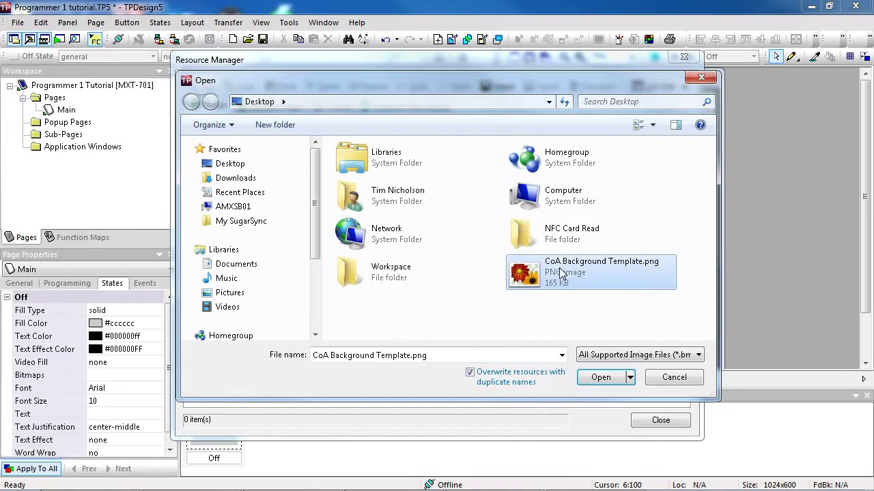
left_click(601, 377)
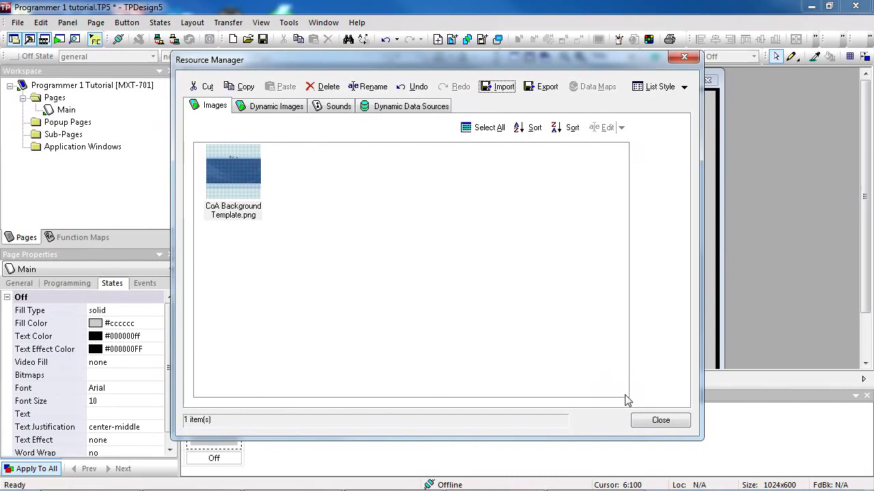
left_click(659, 419)
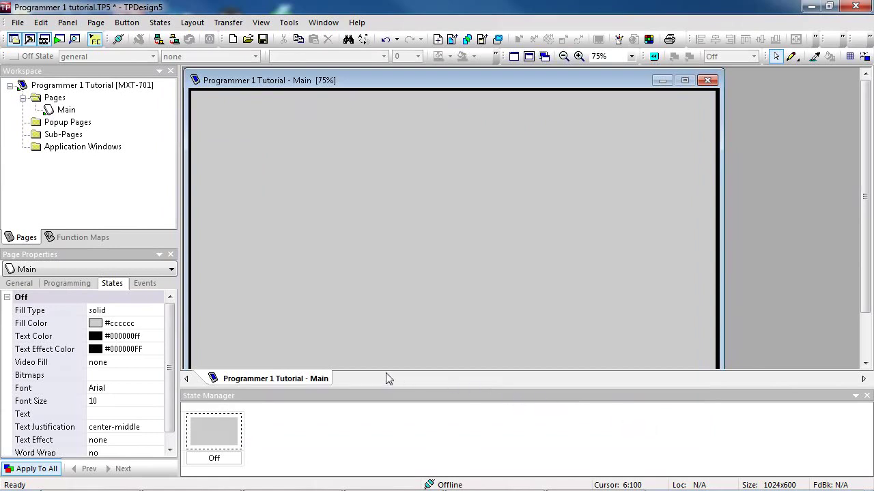
Step: Add CoA Background Template.png as a bitmap to the Main page's Off state
left_click(95, 377)
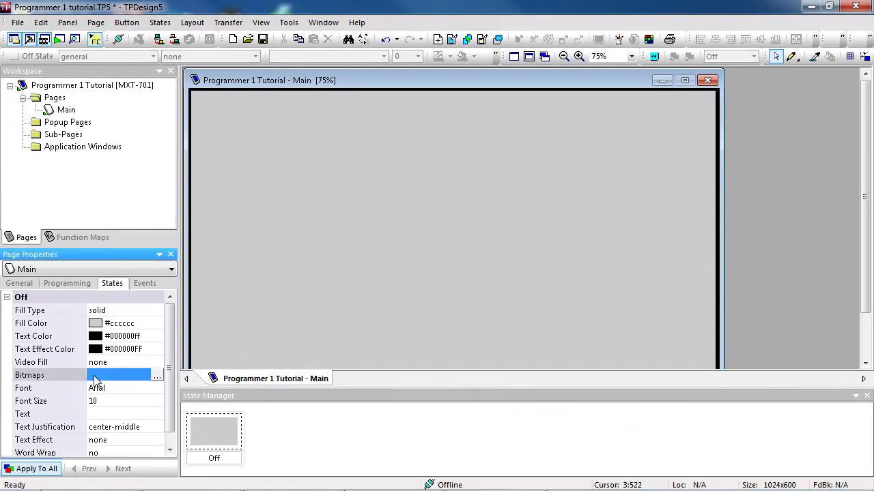
left_click(156, 376)
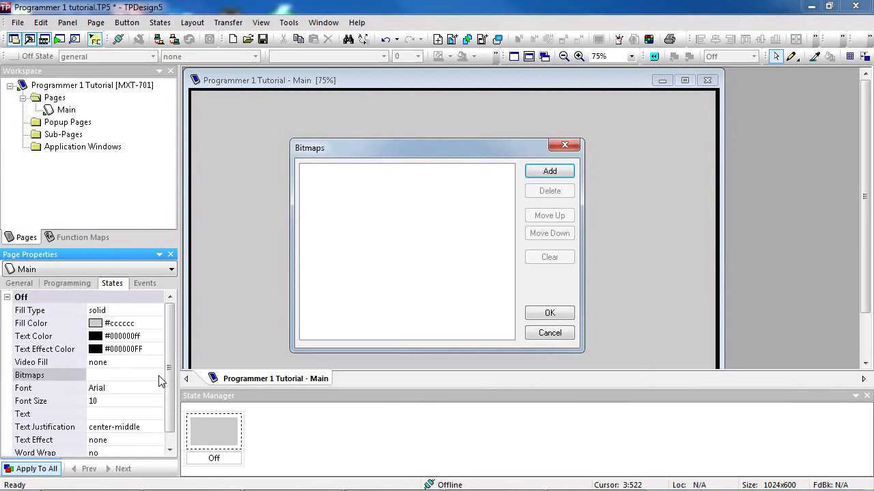
key("alt")
left_click(529, 176)
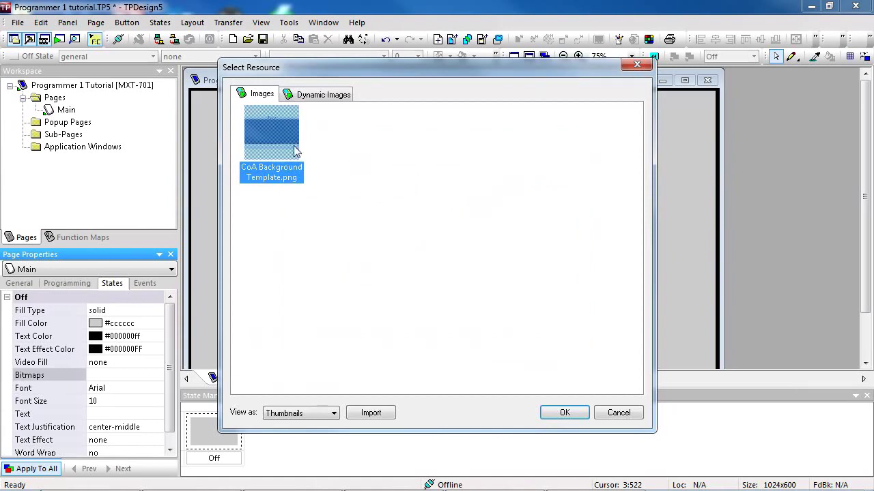
left_click(564, 413)
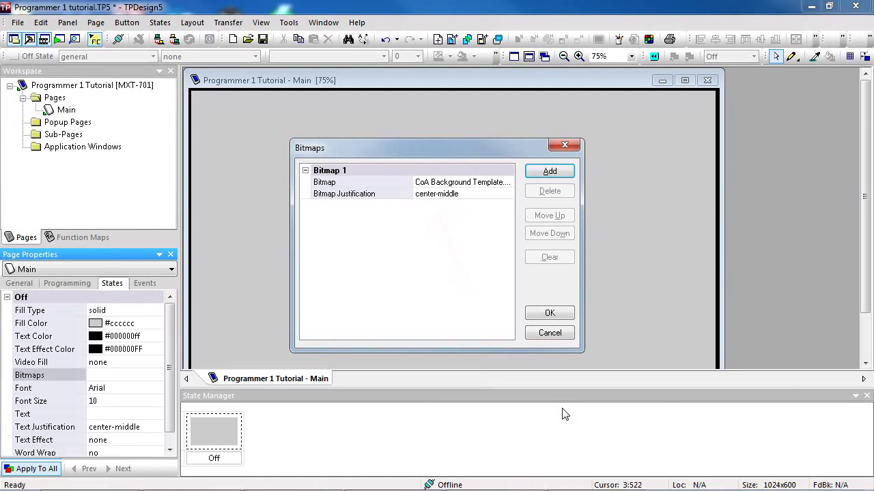
left_click(555, 314)
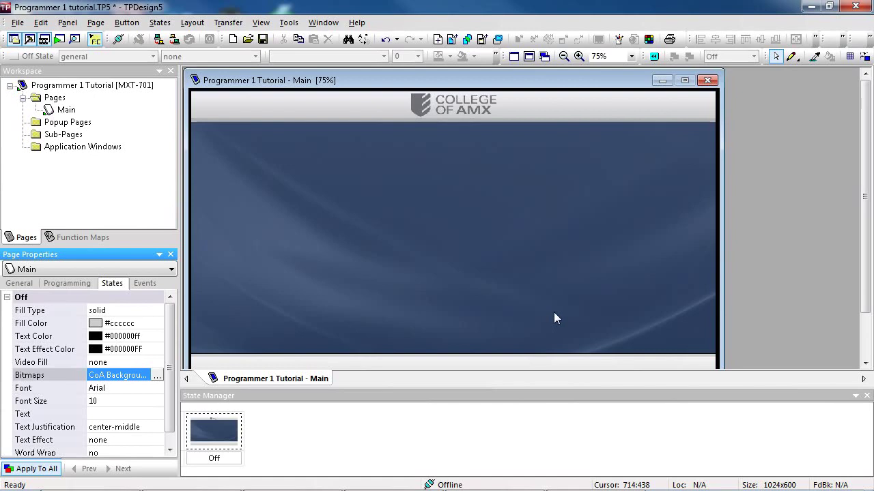
Step: Add a page named Video Preview with a black page background
left_click(67, 23)
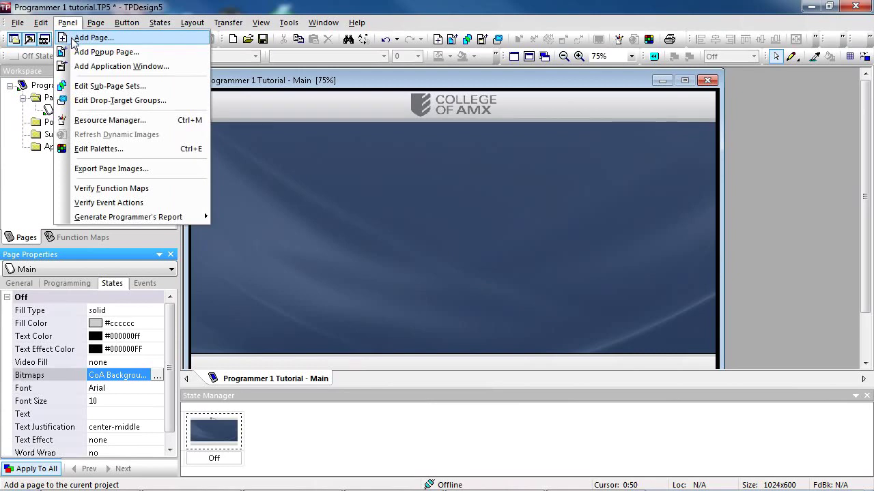
left_click(73, 38)
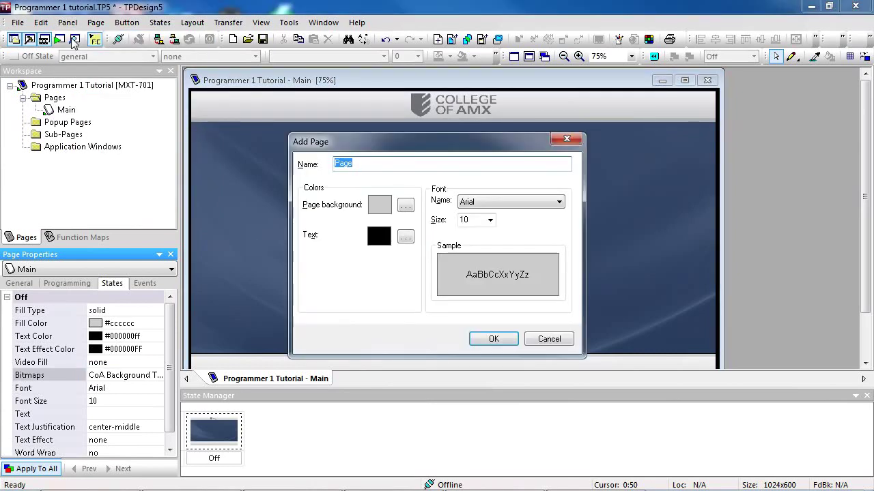
type("Video Preview")
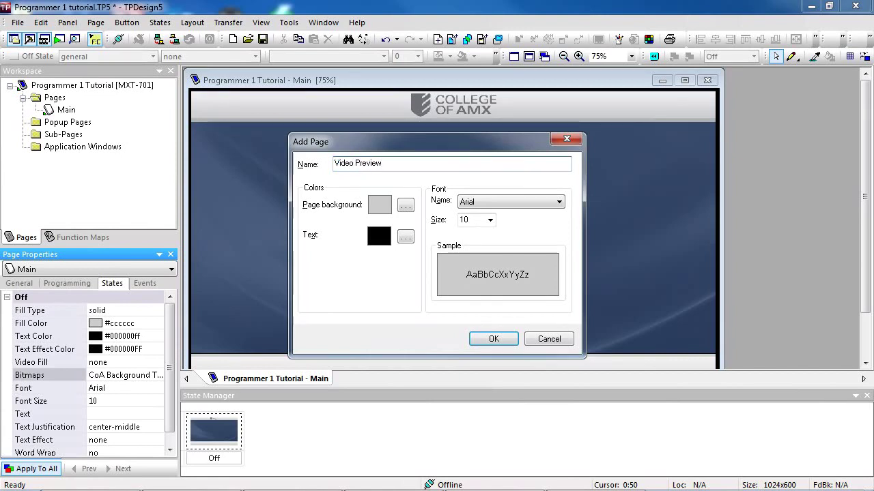
left_click(406, 206)
left_click_drag(496, 187, 489, 311)
left_click(543, 354)
left_click(493, 339)
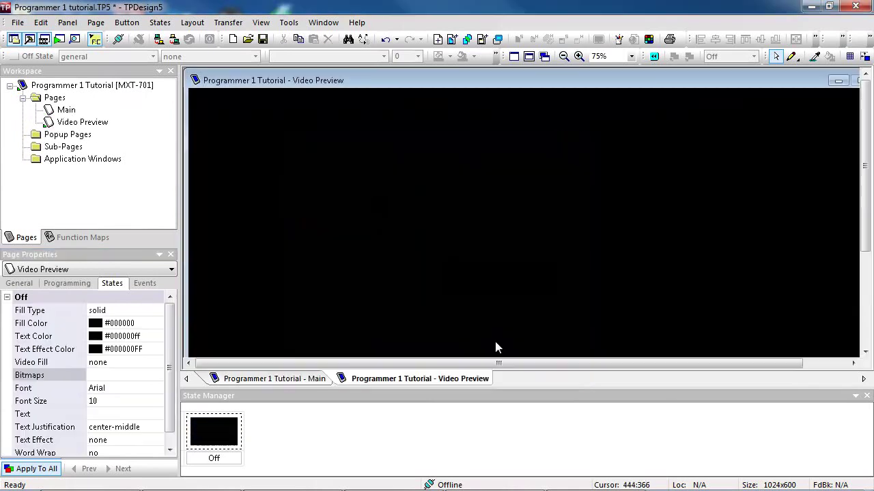
Step: Set the Video Fill of the Video Preview page's Off state to MXA-MPL
left_click(563, 56)
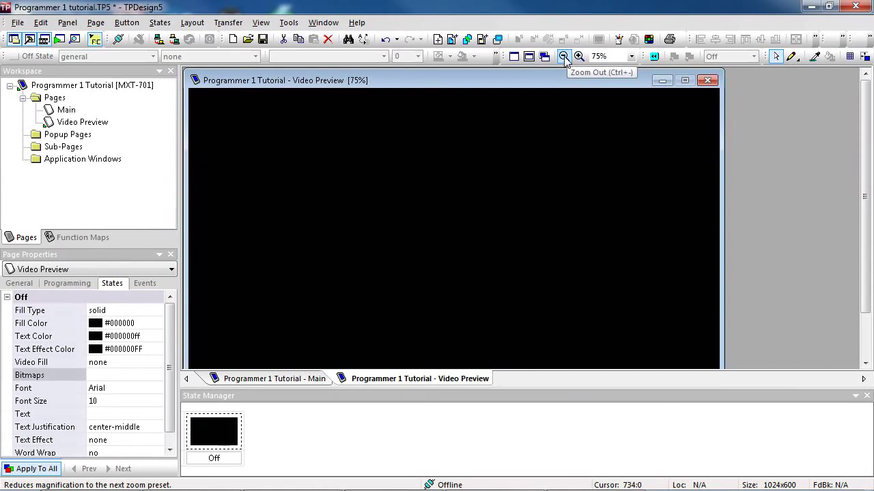
left_click(111, 363)
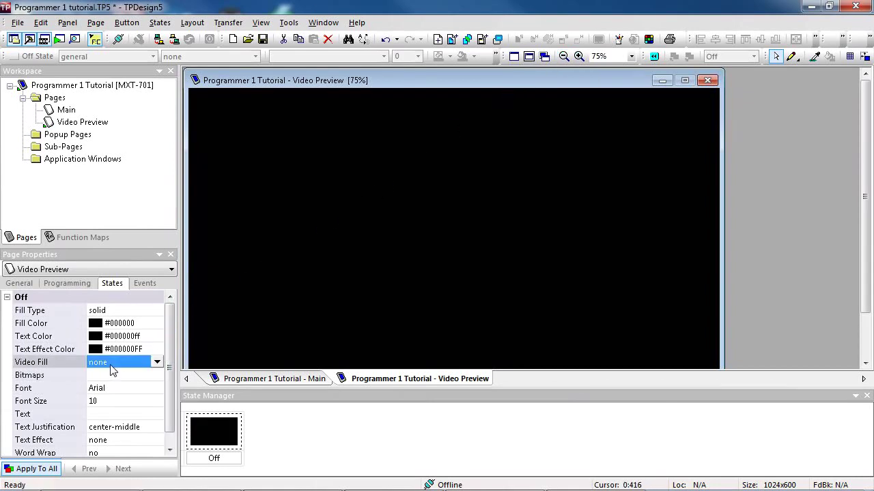
left_click(158, 364)
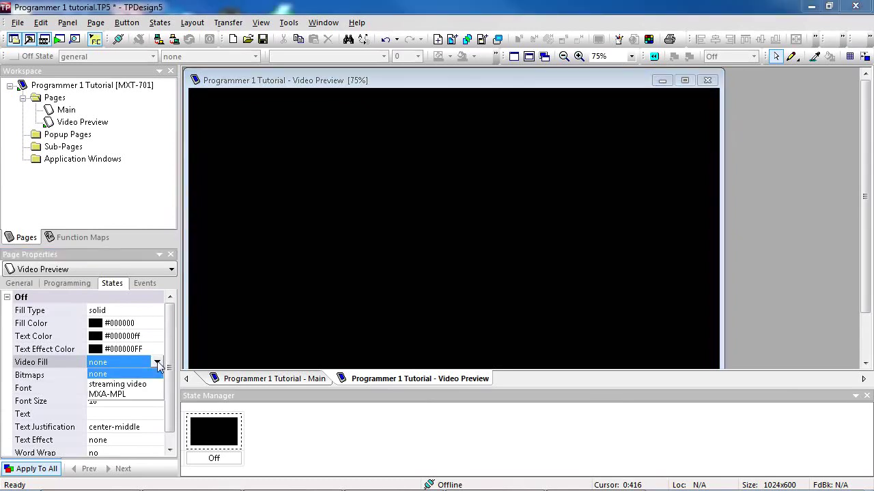
left_click(133, 394)
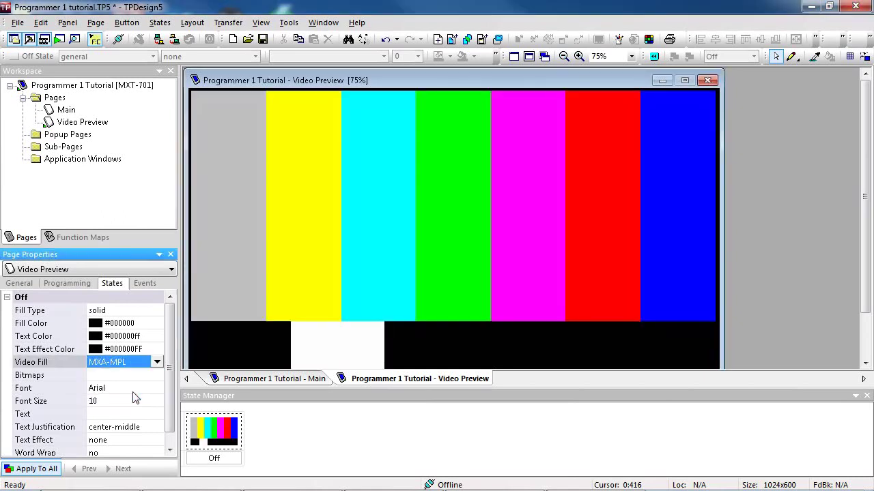